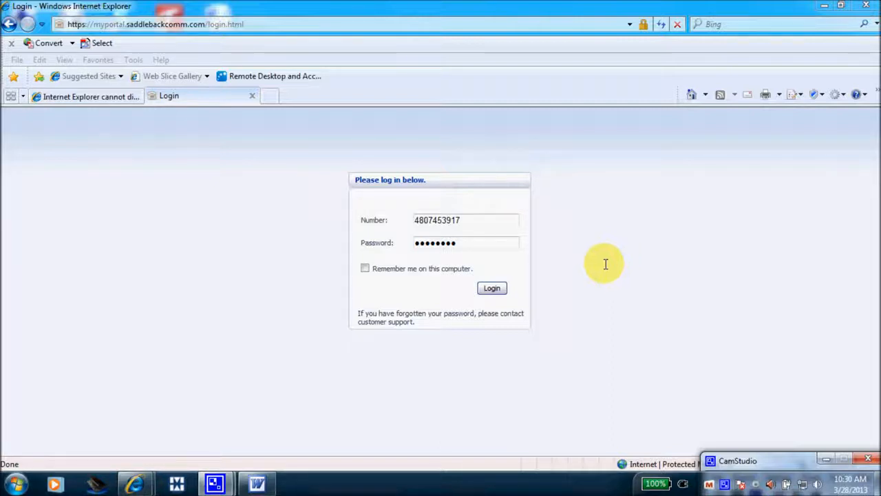
Step: Log in to the phone portal and look at the dashboard's Make a call box and its Help, Refresh and Logout options
left_click(491, 289)
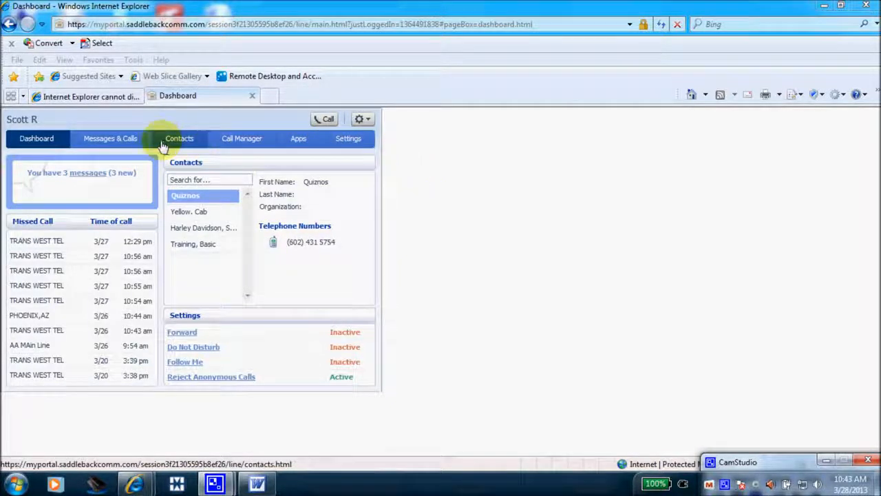
left_click(319, 121)
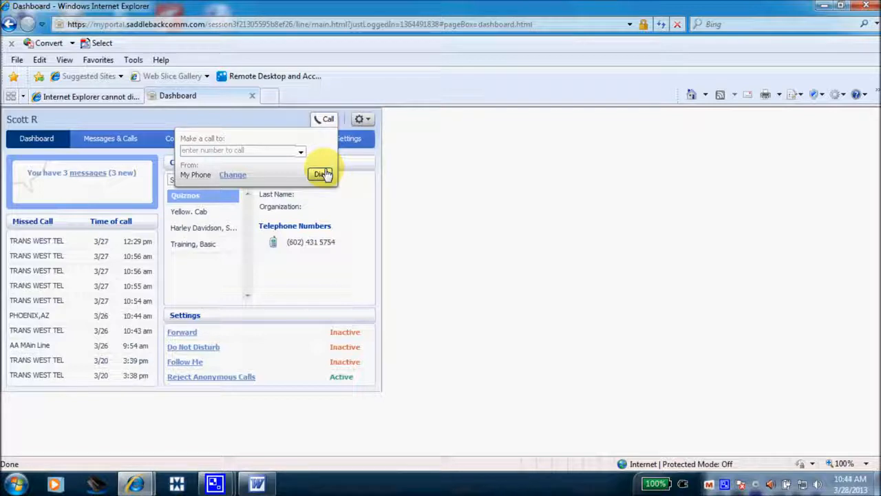
left_click(444, 190)
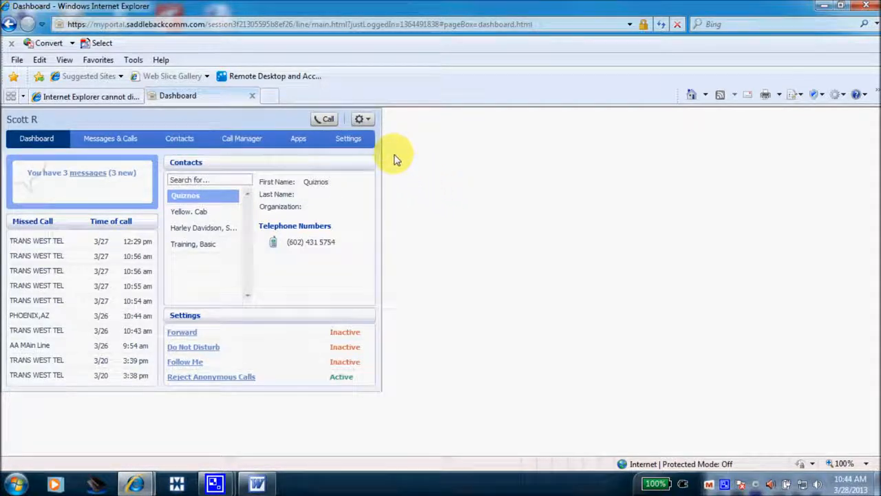
left_click(369, 123)
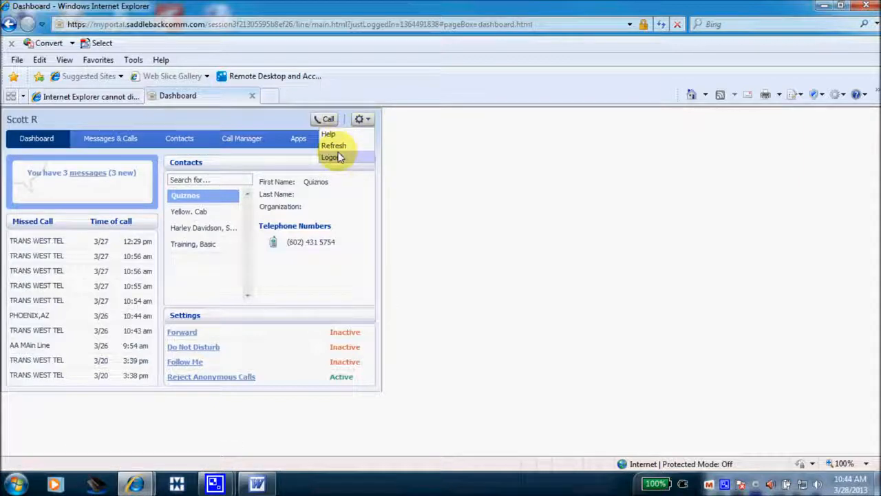
left_click(441, 175)
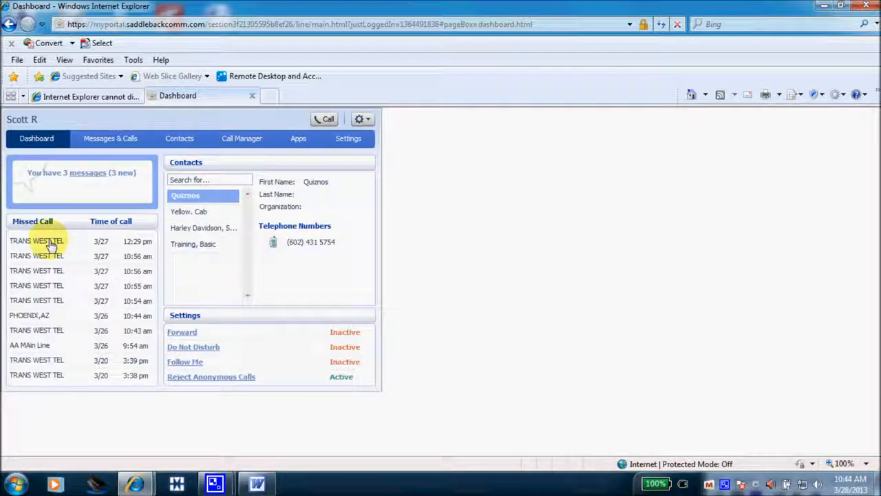
Step: View the caller's number and the dial and add-to-contacts options for the most recent missed call from TRANS WEST TEL
left_click(51, 244)
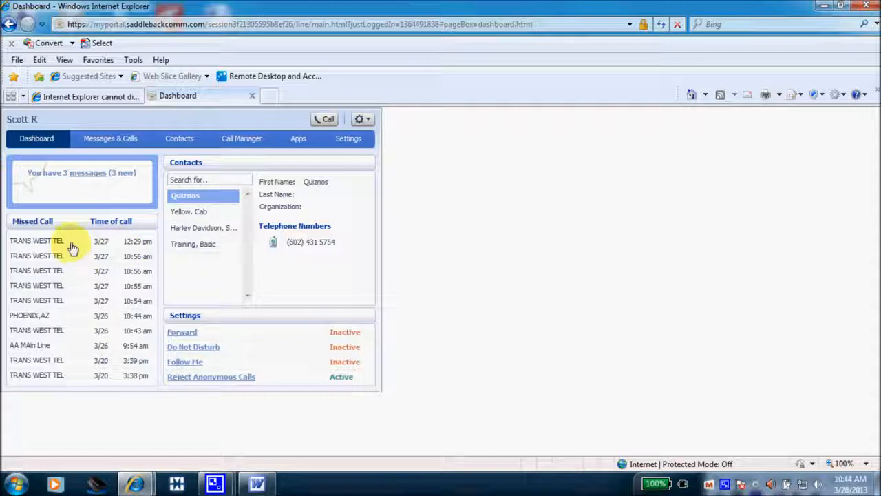
mouse_move(71, 244)
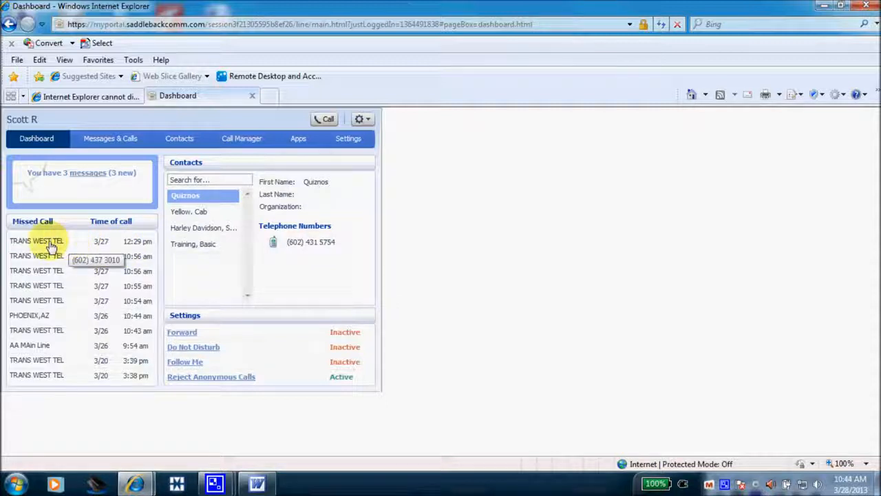
left_click(52, 245)
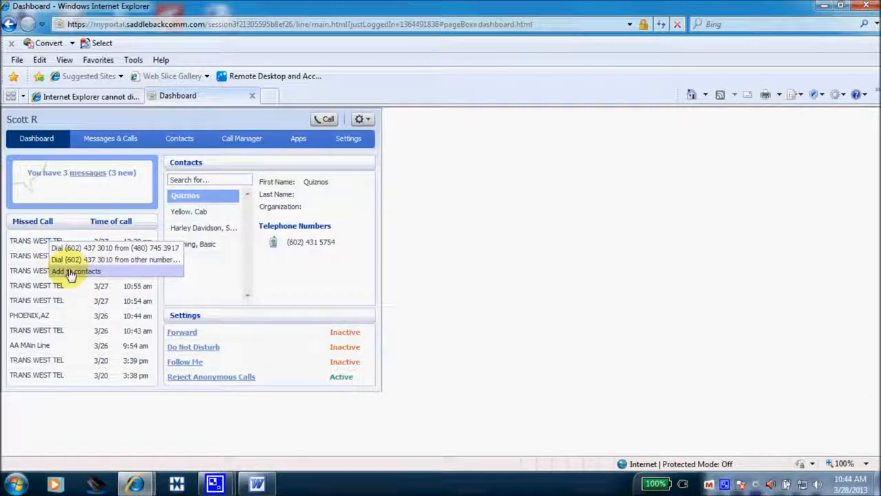
left_click(345, 217)
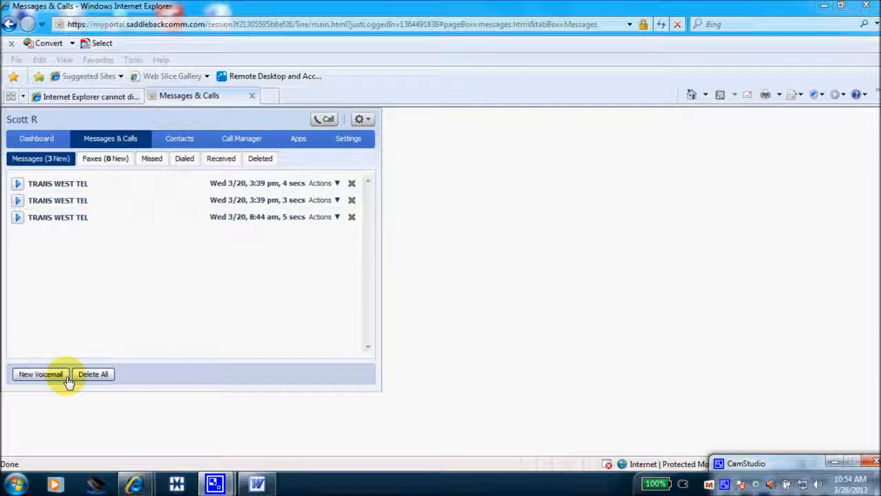
Step: Review the contact list, speed dials, business group extensions with their dial options, and short codes in Contacts
left_click(200, 141)
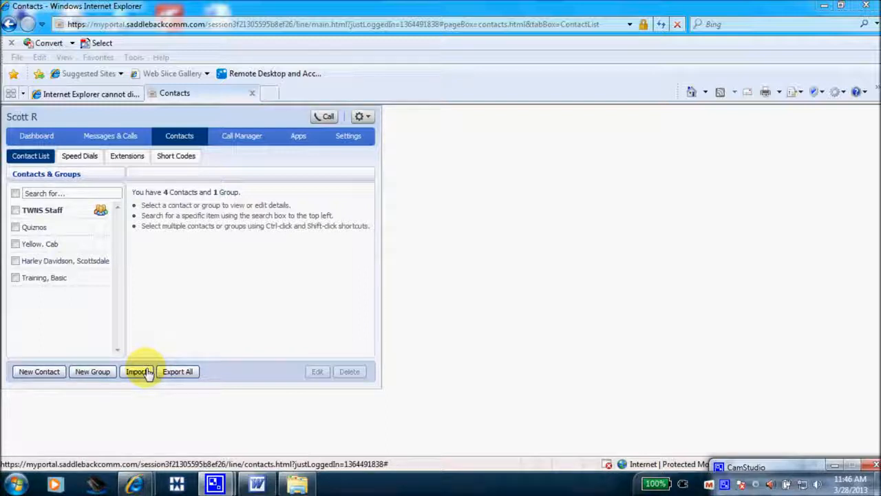
left_click(80, 157)
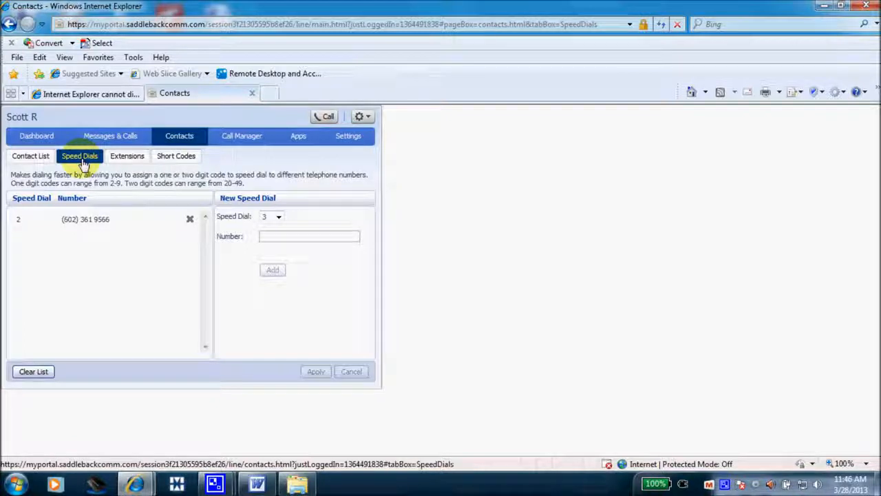
left_click(126, 157)
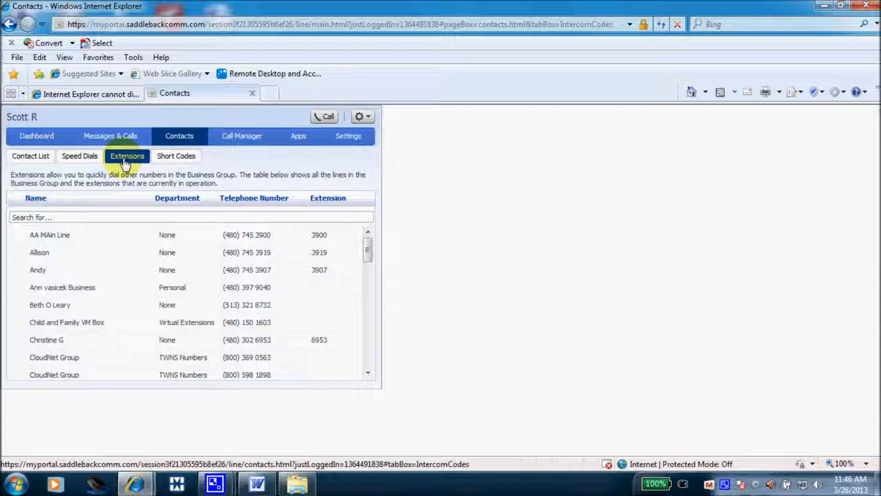
left_click(237, 254)
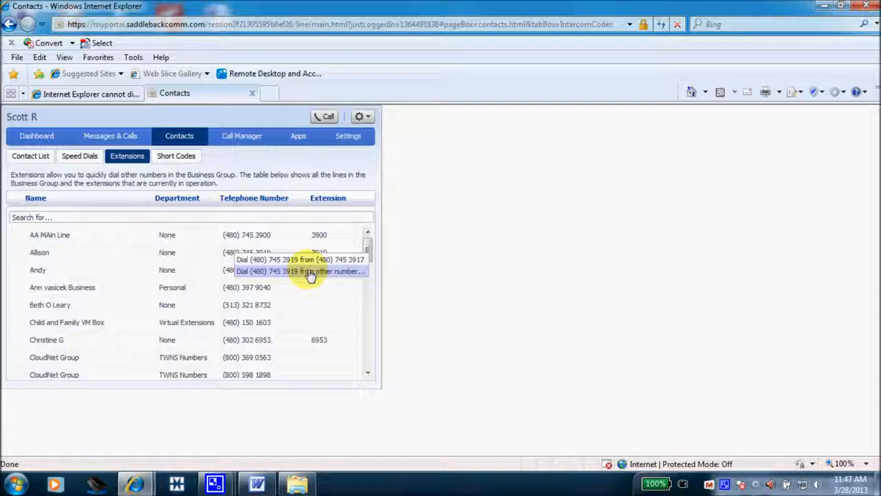
left_click(193, 166)
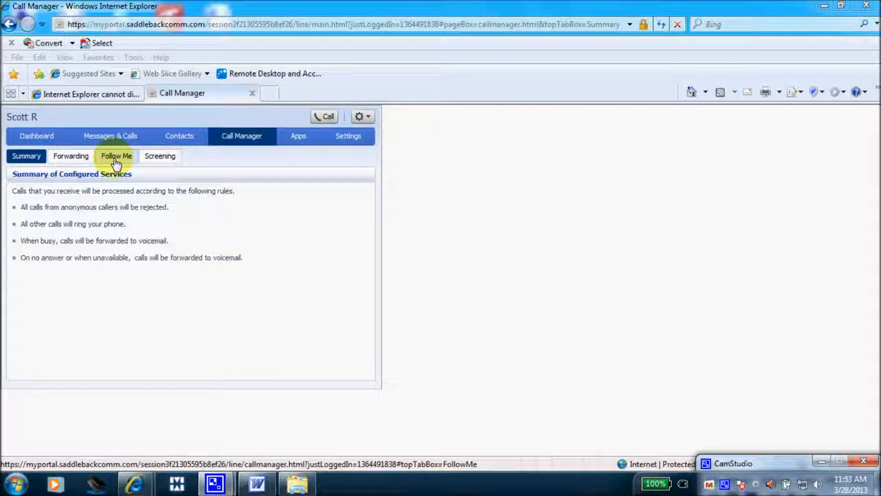
Step: Review the call screening options in Call Manager and open the Apps page
left_click(158, 157)
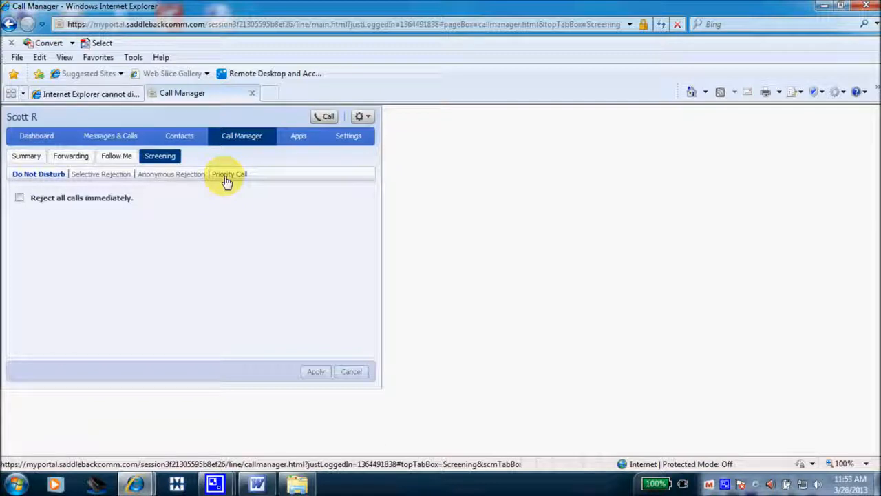
left_click(298, 136)
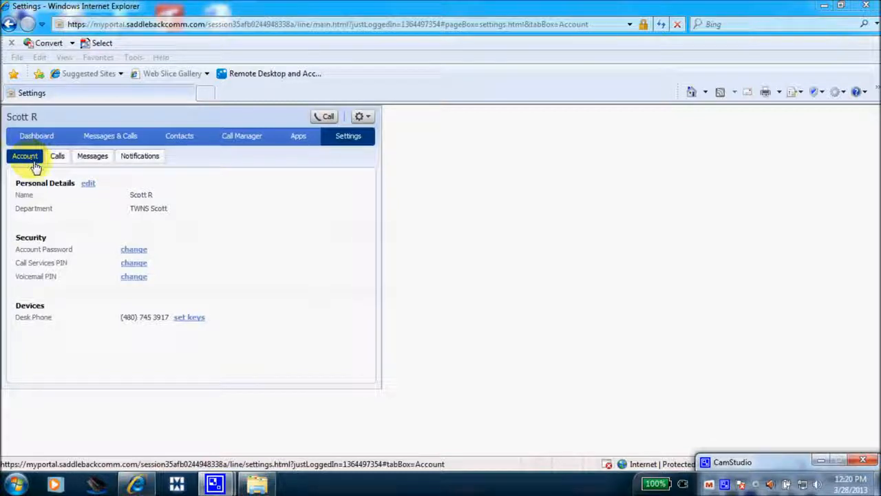
Step: Examine the functions available for soft key 5 in the desk phone's key settings, and close the phone settings without assigning one
left_click(198, 318)
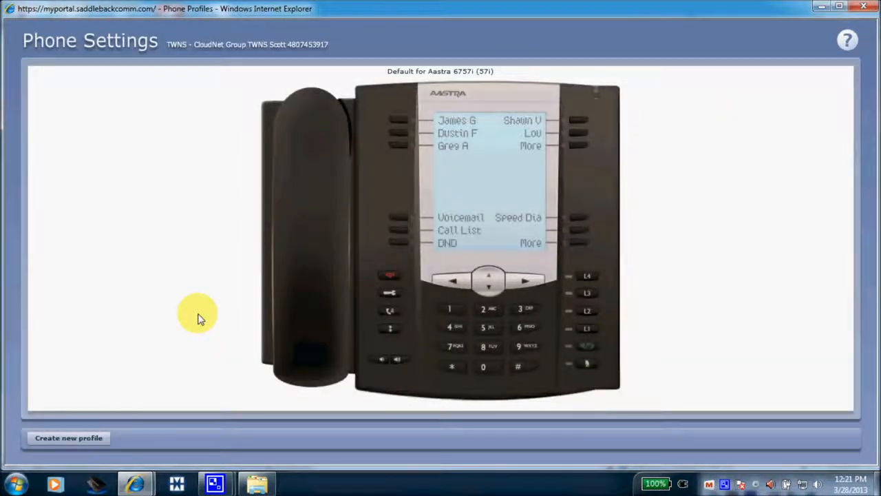
left_click(582, 231)
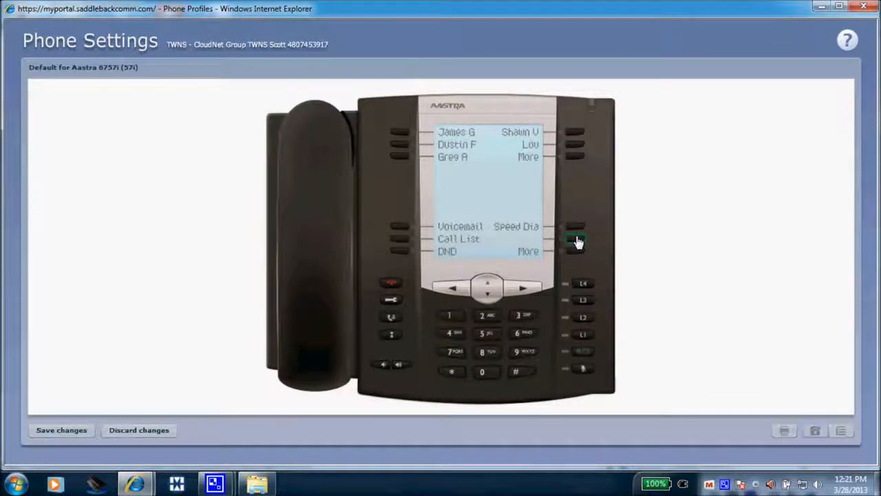
left_click(577, 241)
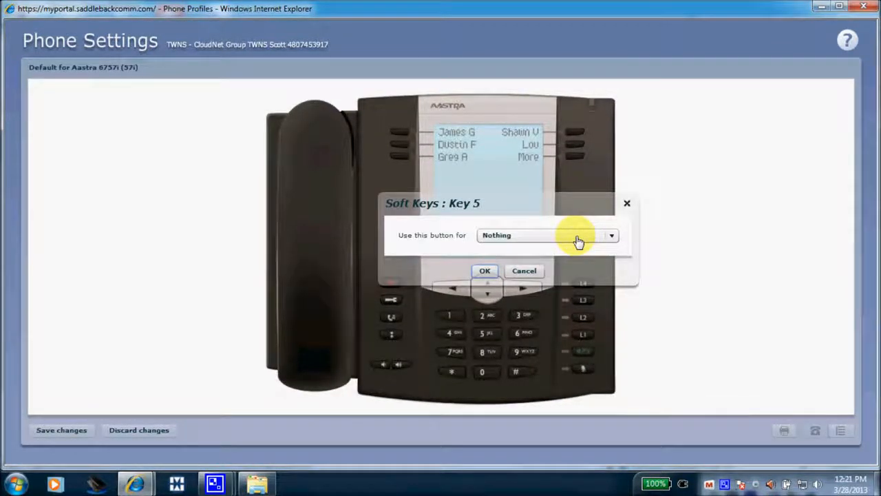
left_click(612, 235)
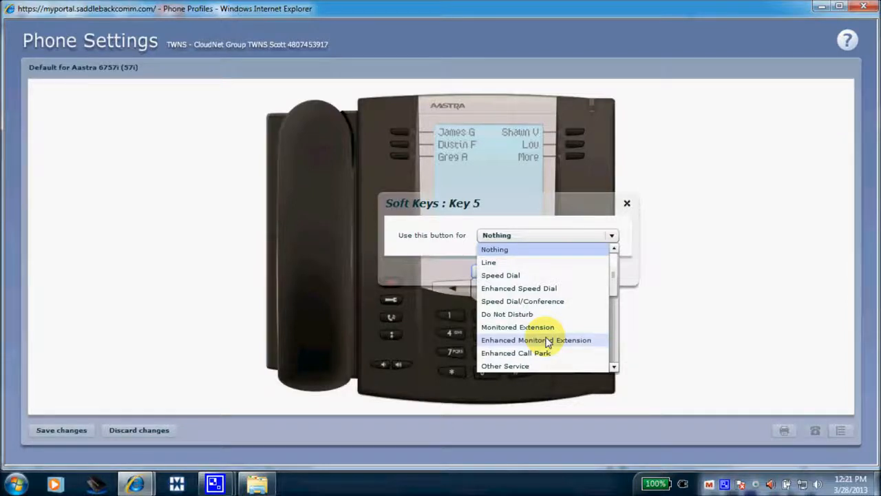
left_click(692, 328)
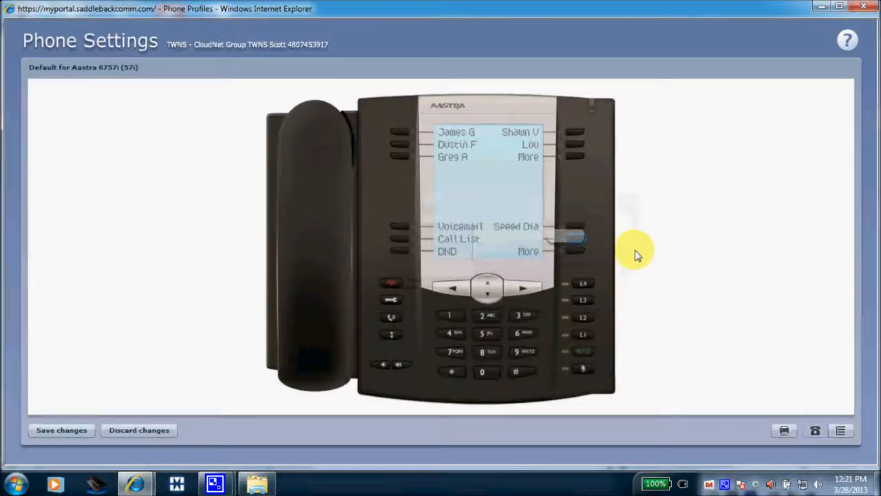
left_click(864, 9)
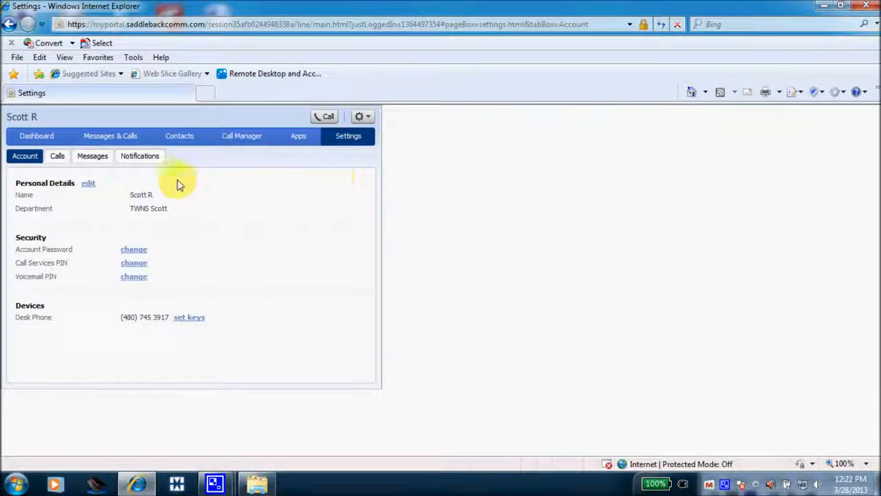
Step: Examine the General, Call Forwarding and Call Blocking sections of the call settings one after another
left_click(65, 162)
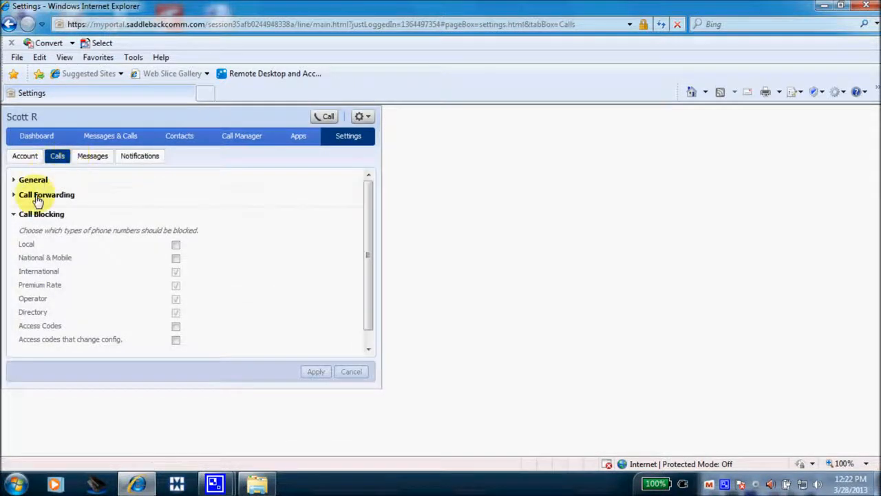
left_click(21, 215)
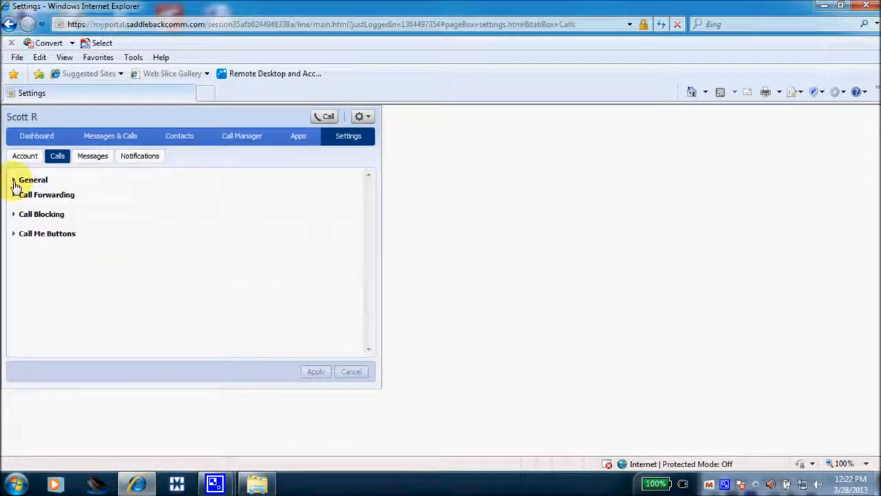
left_click(15, 183)
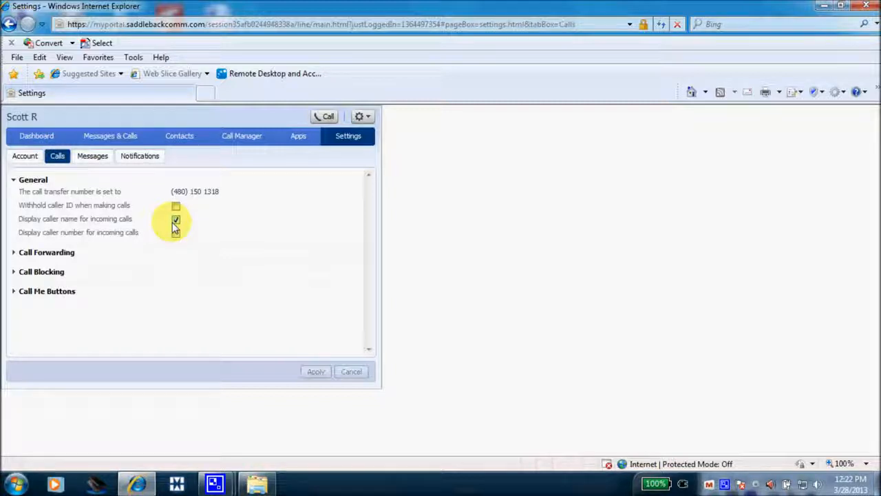
left_click(19, 181)
left_click(13, 196)
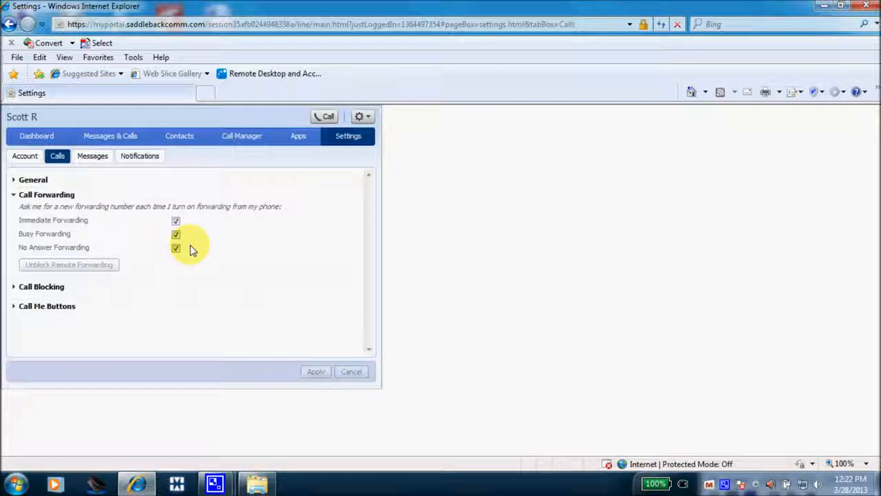
left_click(14, 197)
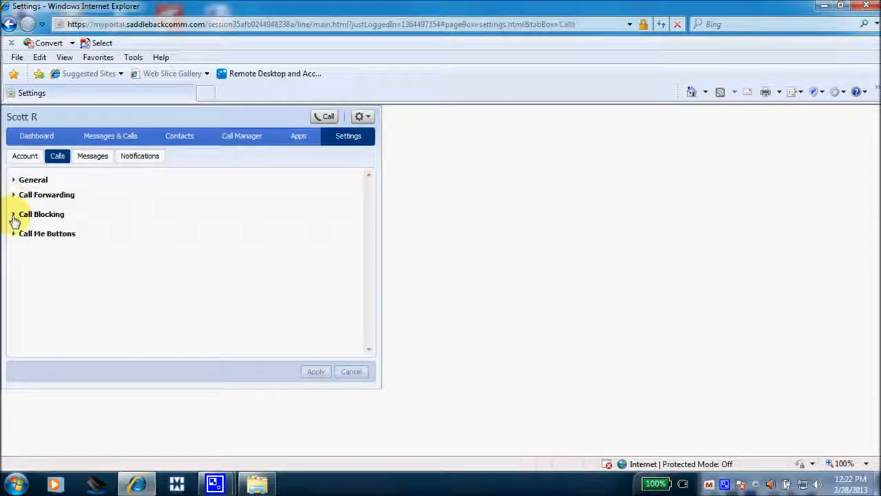
left_click(14, 217)
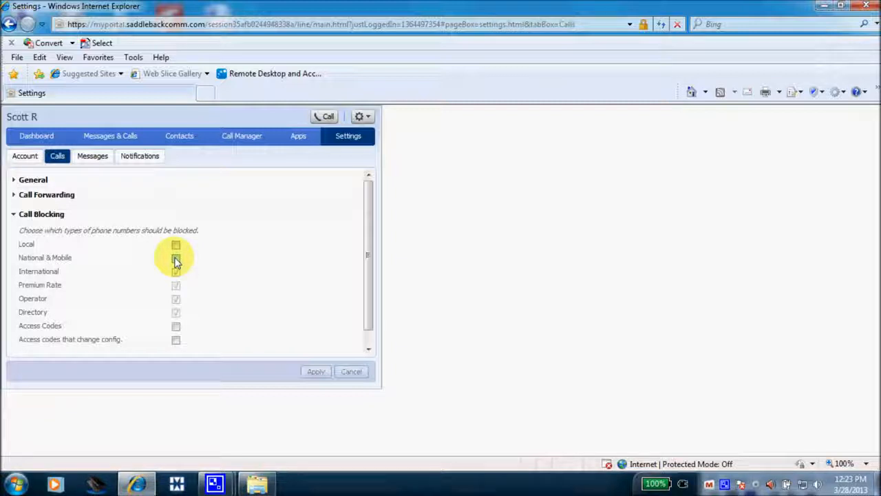
Step: Review the message settings and the MWI phone notification settings
left_click(92, 158)
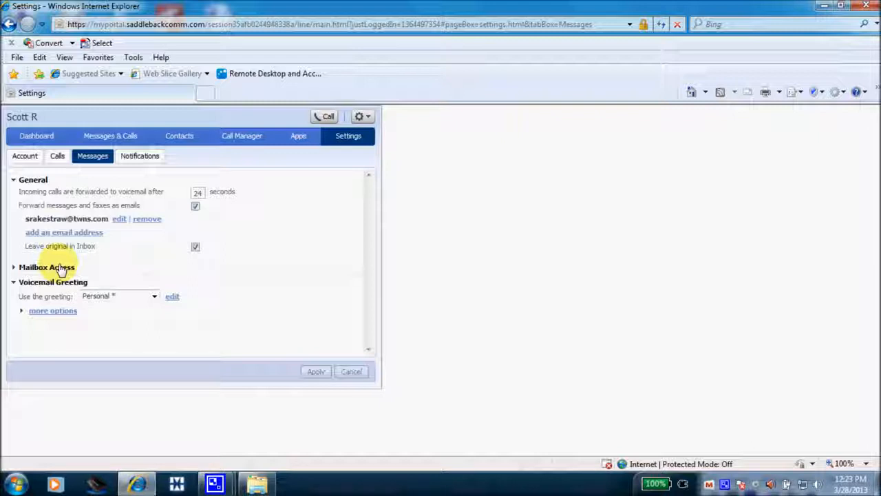
left_click(140, 157)
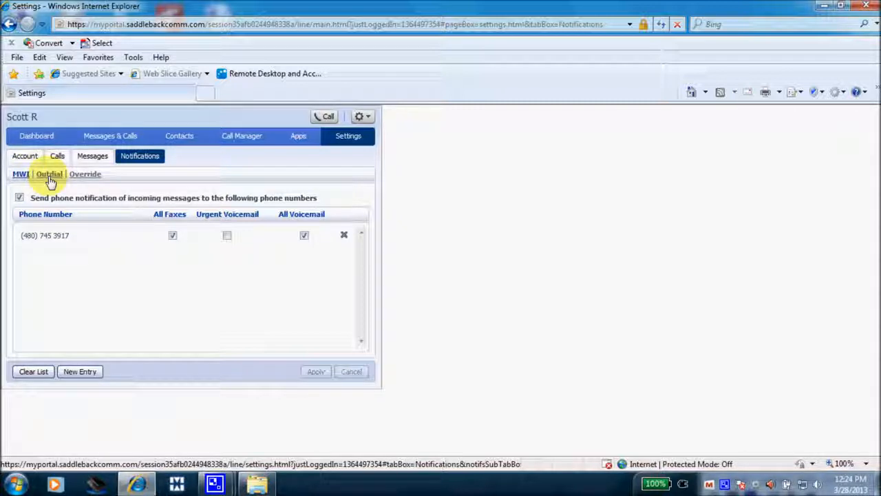
Step: Enable outdial notification of incoming messages to view its options, and disable it again
left_click(49, 175)
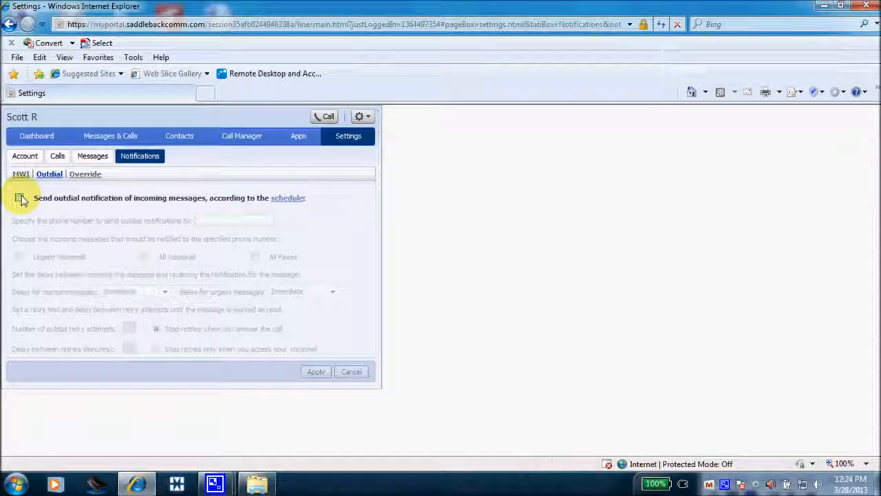
left_click(20, 197)
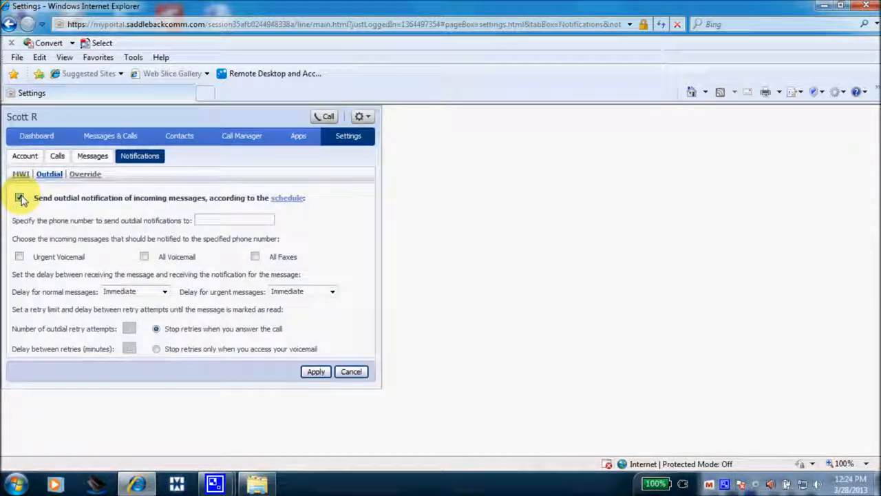
left_click(20, 198)
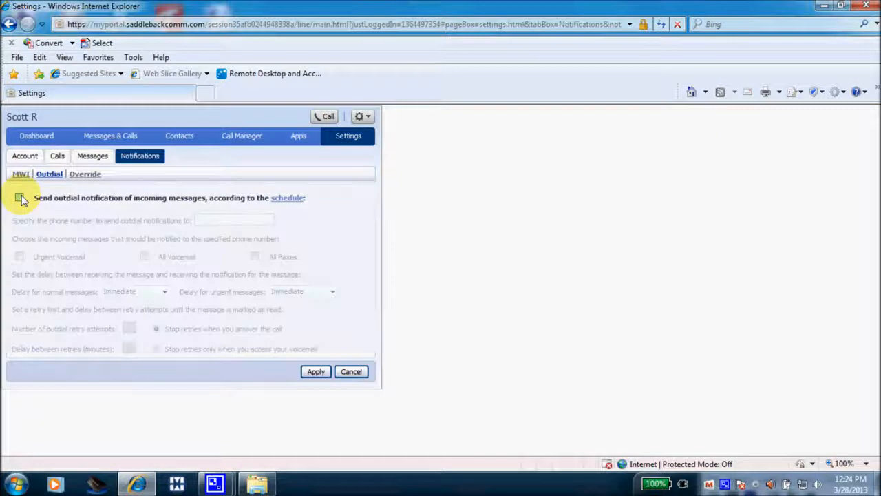
Step: Leave the outdial settings without applying changes and enable the override of outdial and pager notifications
left_click(81, 174)
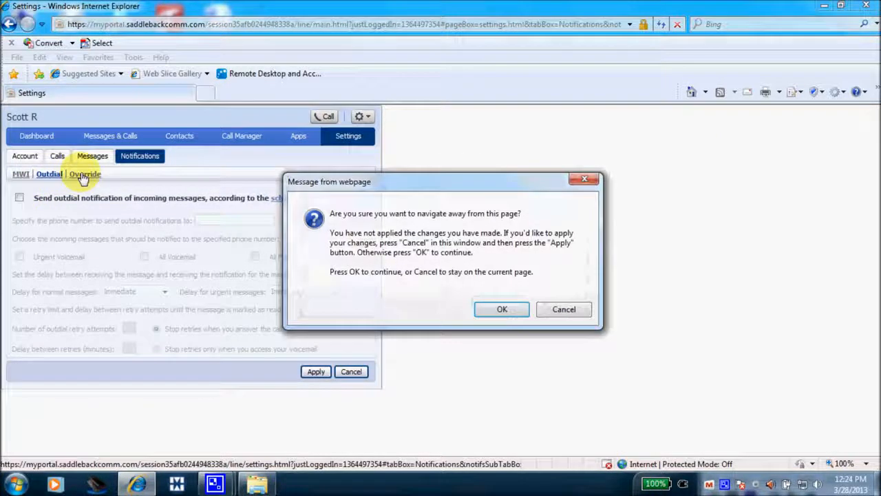
left_click(501, 311)
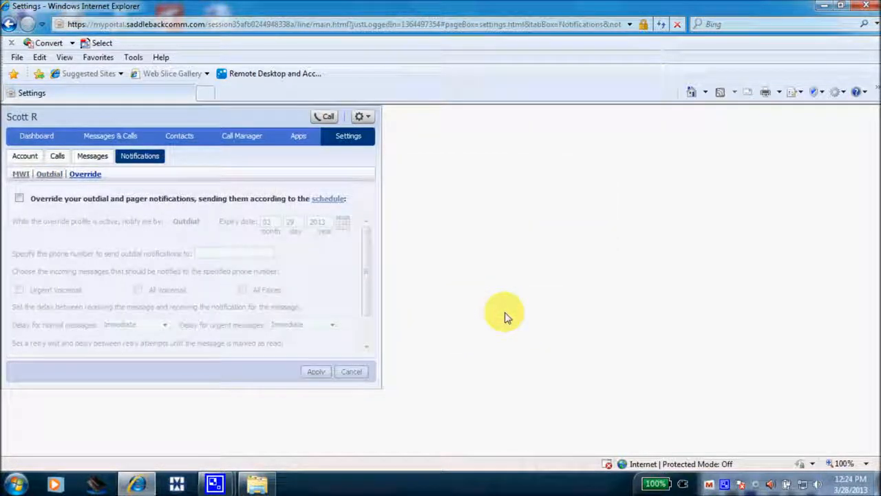
left_click(19, 199)
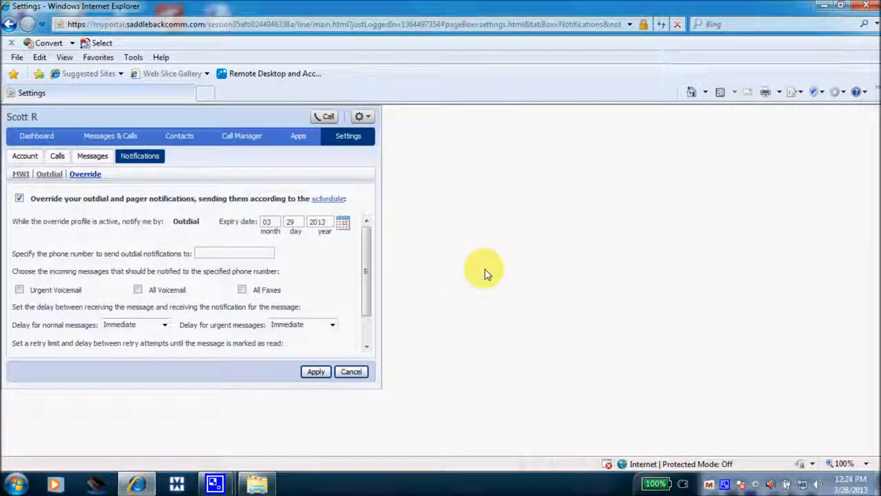